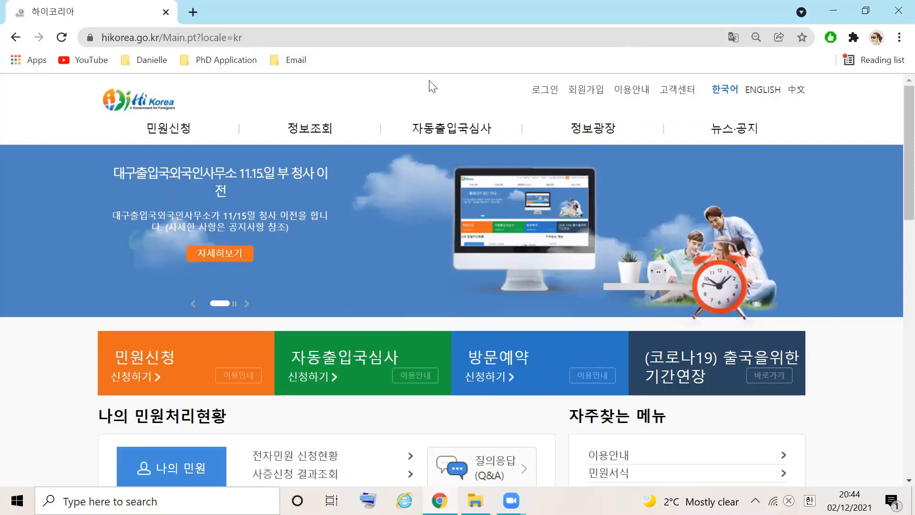
# Log in to the member account using the saved user ID and account password
pyautogui.click(542, 92)
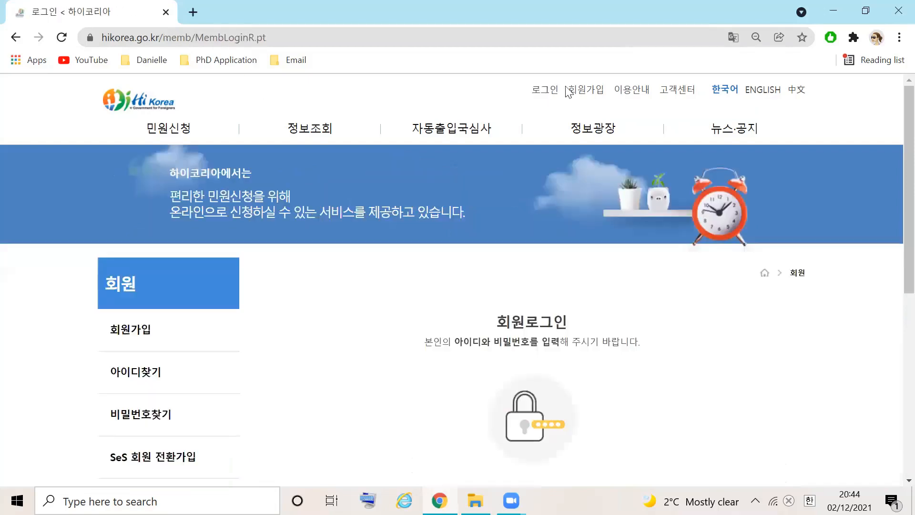
pyautogui.scroll(-5, 894, 215)
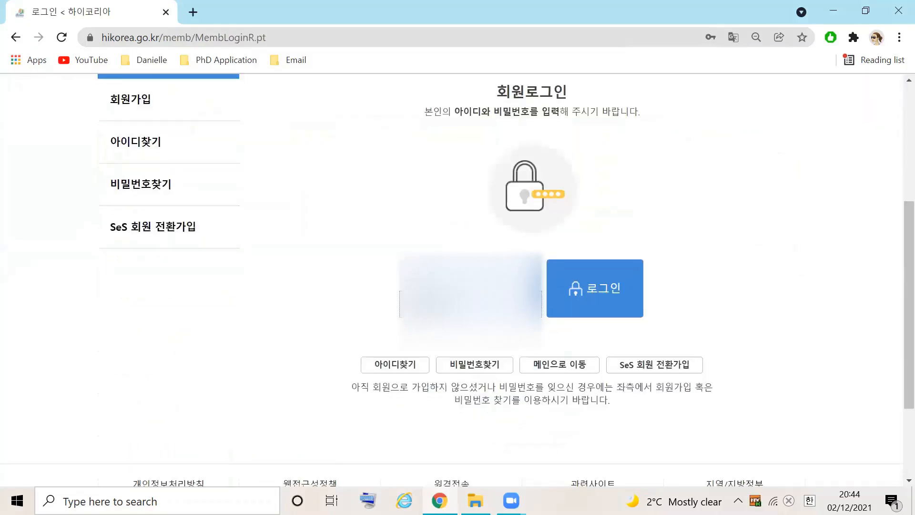
pyautogui.click(469, 273)
pyautogui.click(469, 308)
pyautogui.click(470, 304)
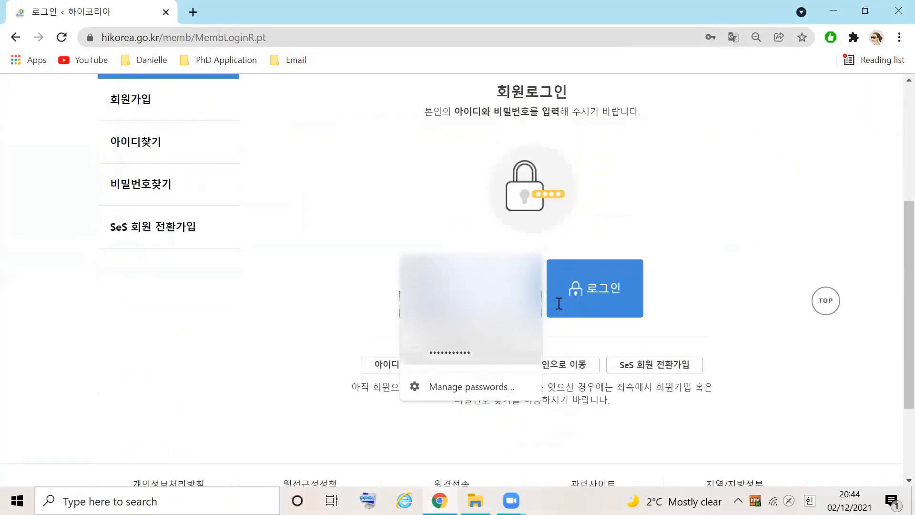
pyautogui.click(586, 291)
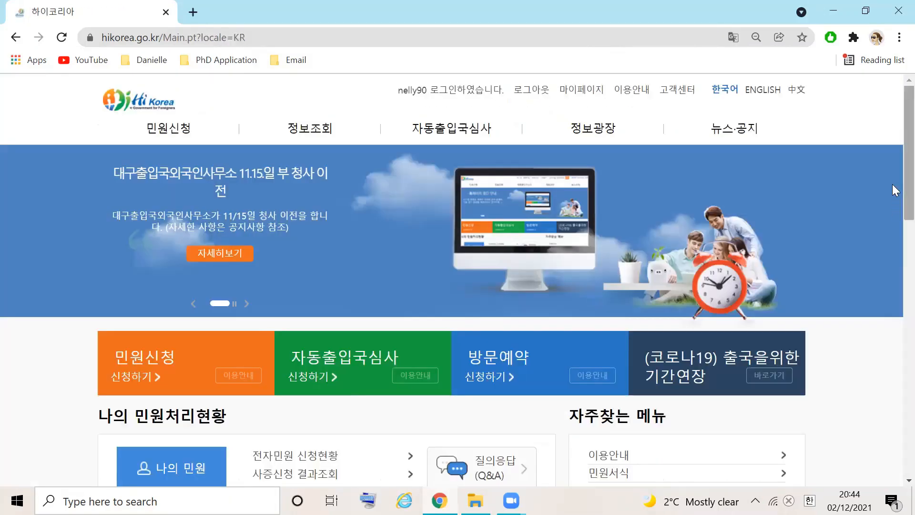
# Start an electronic civil application for oneself and choose 등록외국인의 체류기간연장허가 as the application type
pyautogui.moveTo(905, 184); pyautogui.dragTo(906, 236)
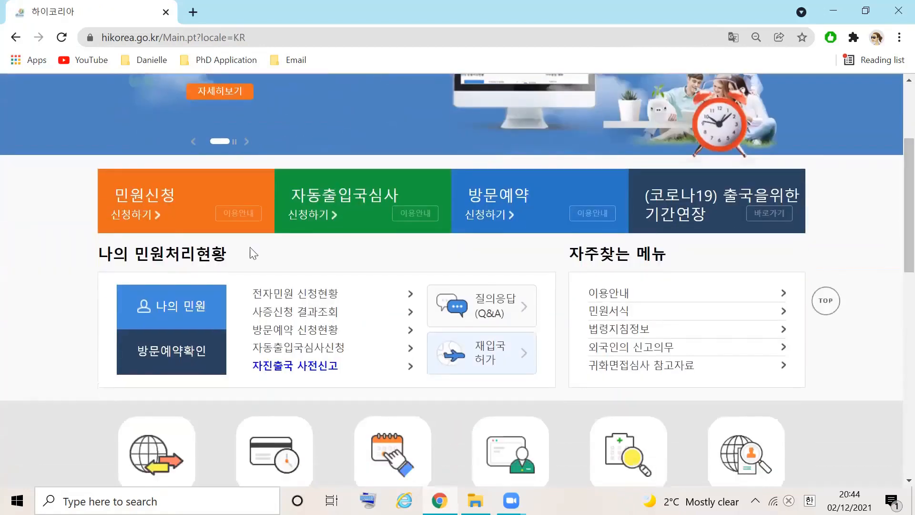
pyautogui.click(154, 216)
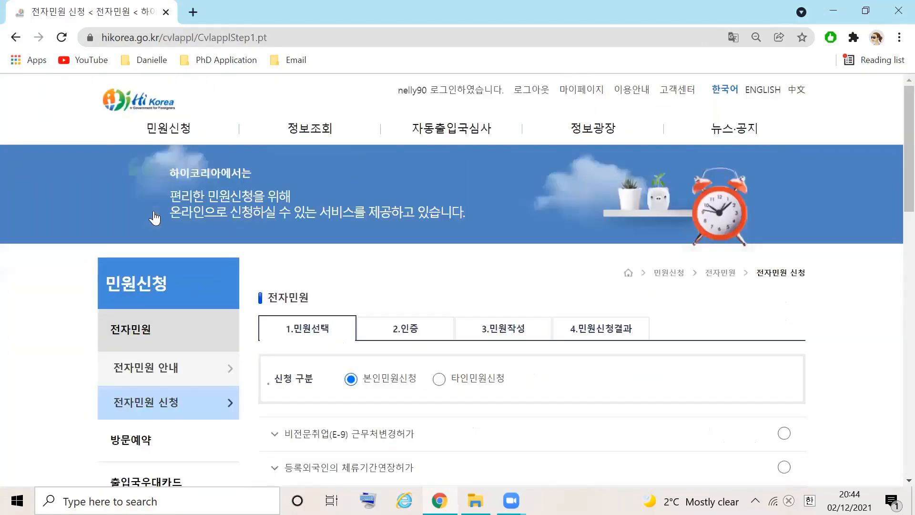
pyautogui.scroll(-5, 155, 218)
pyautogui.scroll(5, 154, 218)
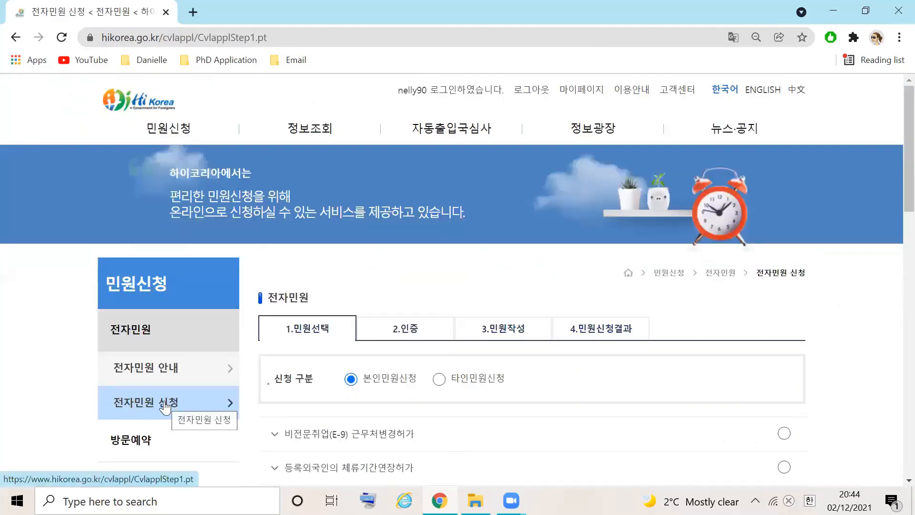
pyautogui.scroll(-4, 894, 265)
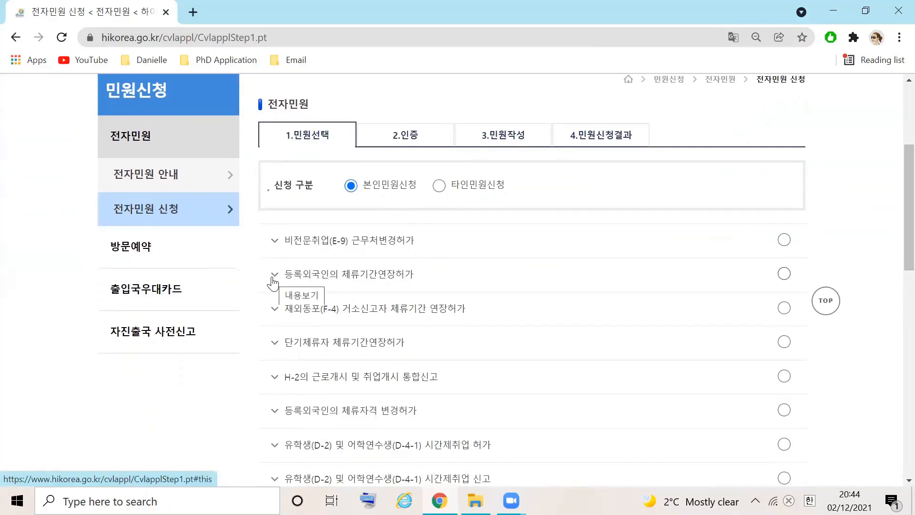
pyautogui.click(785, 273)
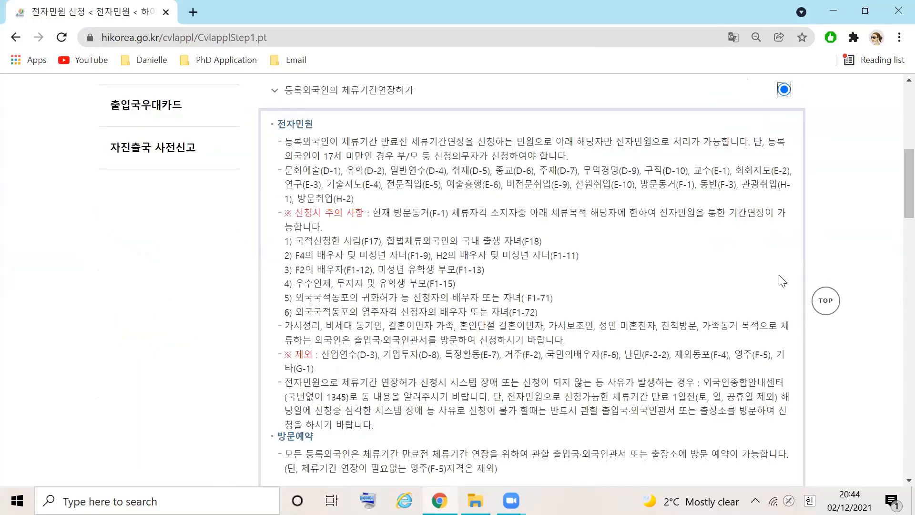
# Review the application guidance, consent to 행정정보 공동이용, and continue to the form without adding 등록사항변경신고
pyautogui.scroll(-1, 893, 179)
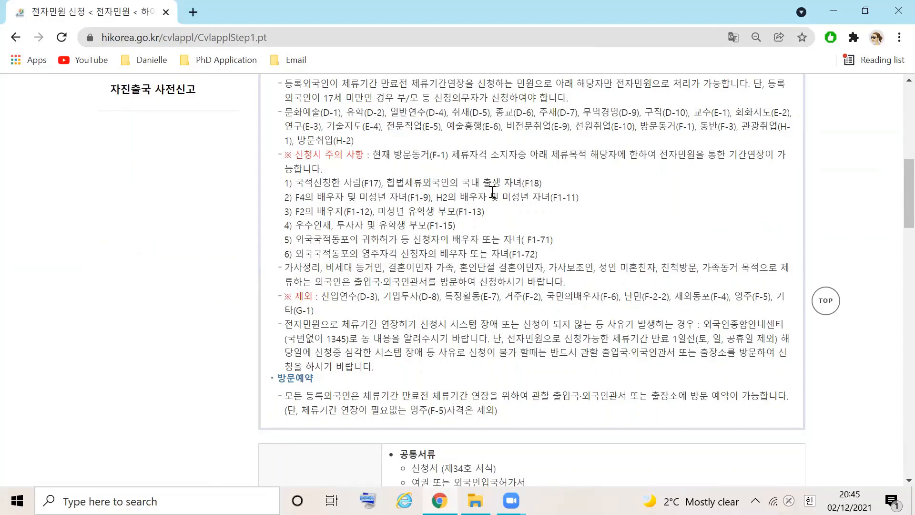
pyautogui.moveTo(905, 188); pyautogui.dragTo(895, 249)
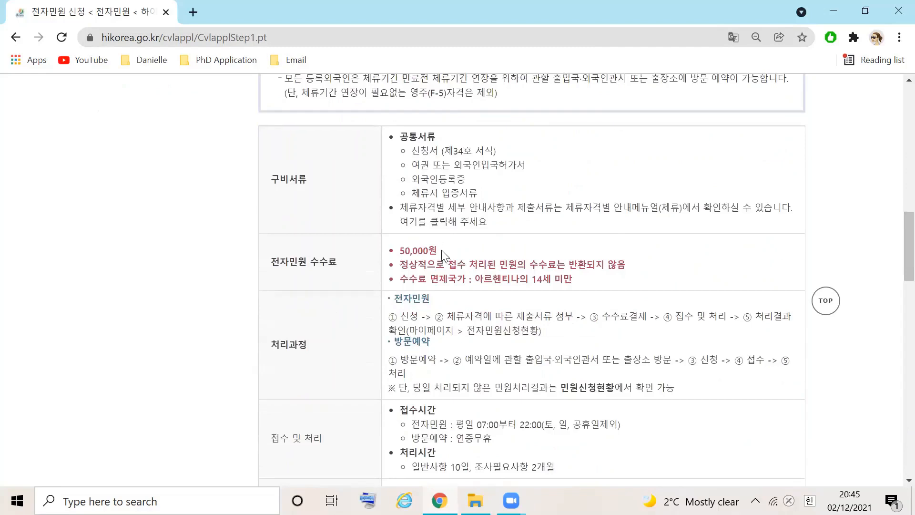
pyautogui.moveTo(896, 250); pyautogui.dragTo(897, 281)
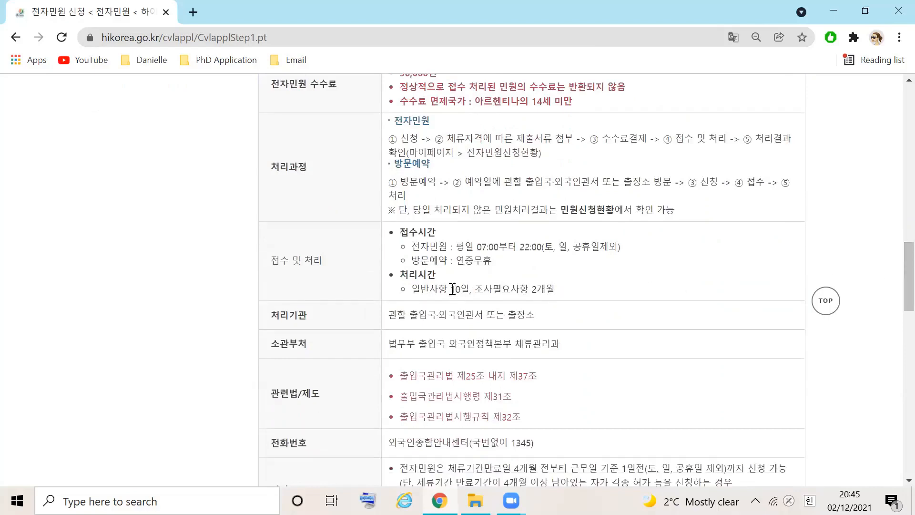
pyautogui.moveTo(452, 289); pyautogui.dragTo(561, 290)
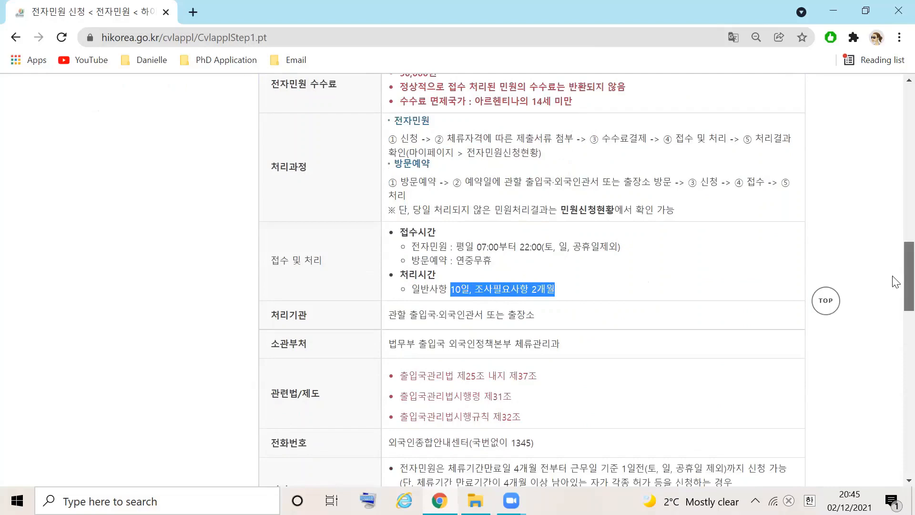
pyautogui.moveTo(895, 281); pyautogui.dragTo(894, 430)
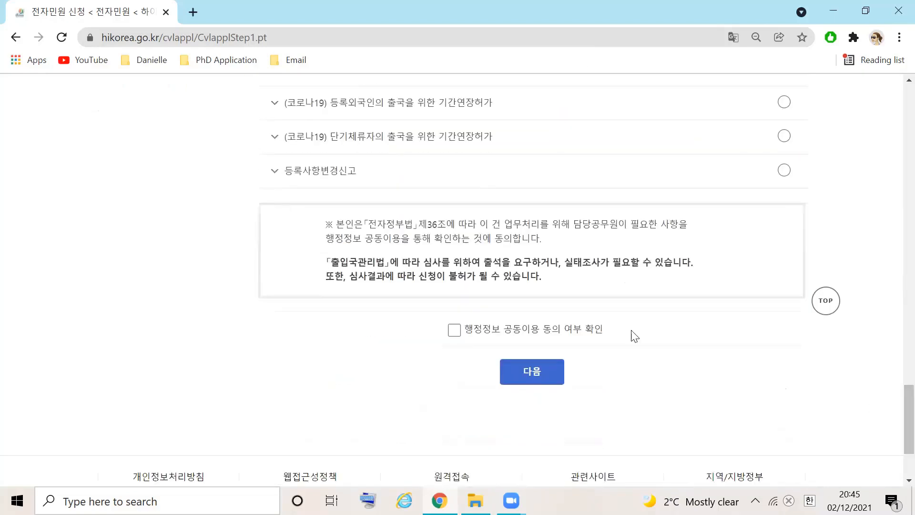
pyautogui.click(455, 328)
pyautogui.click(528, 377)
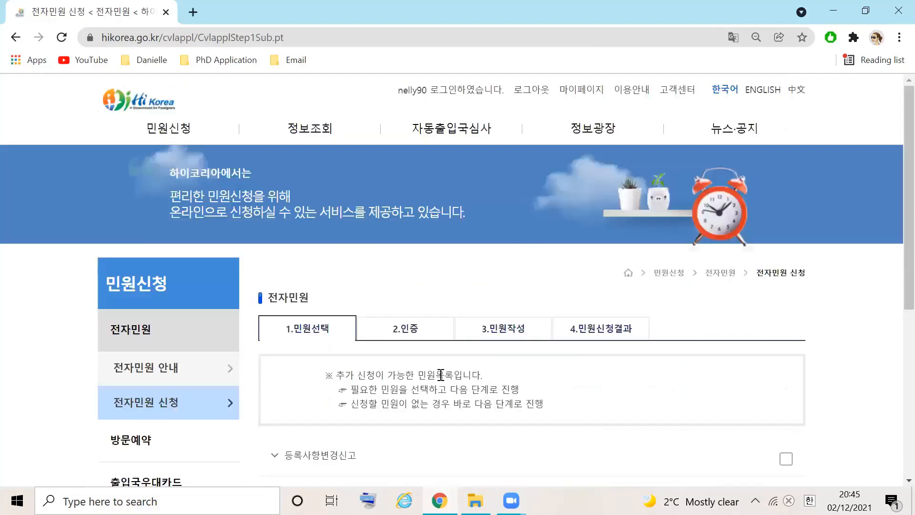
pyautogui.scroll(-2, 895, 259)
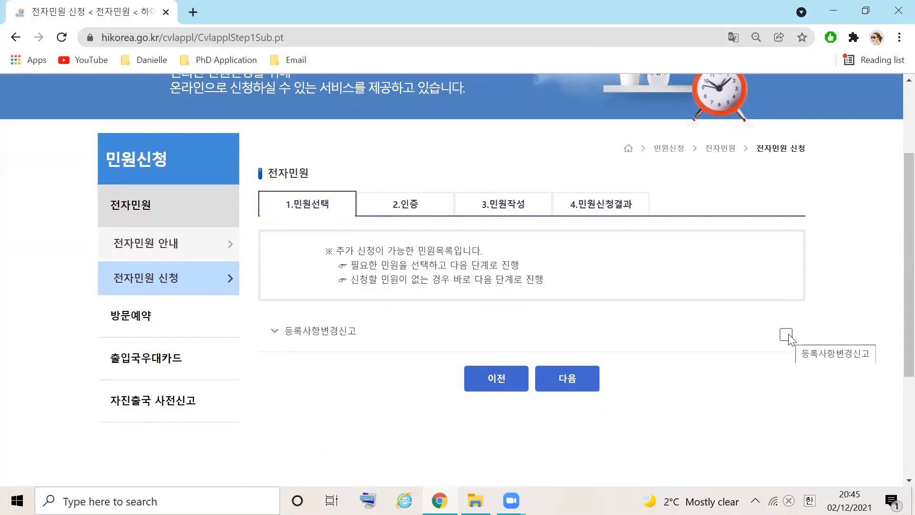
pyautogui.click(592, 380)
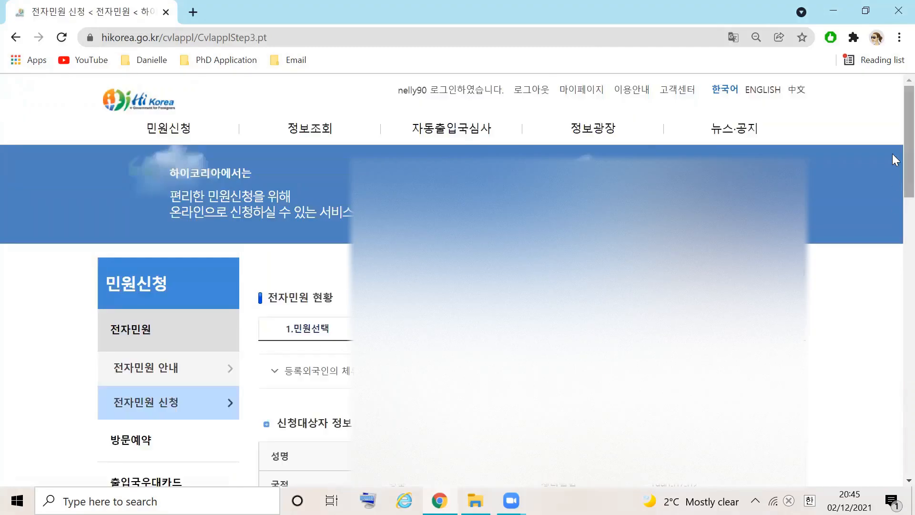
# Enter "등록외국인의 체류기강연장허가" as the application reason (신청사유)
pyautogui.scroll(-6, 893, 153)
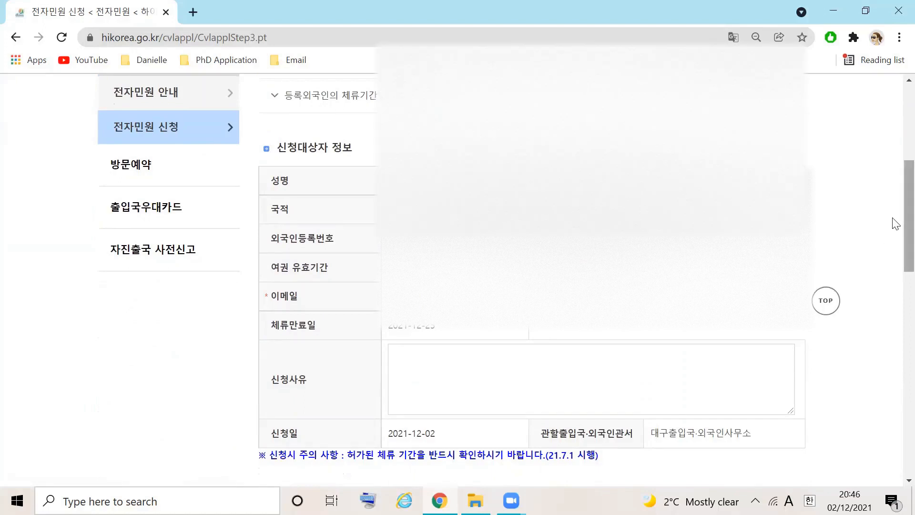
pyautogui.scroll(-2, 893, 241)
pyautogui.click(562, 264)
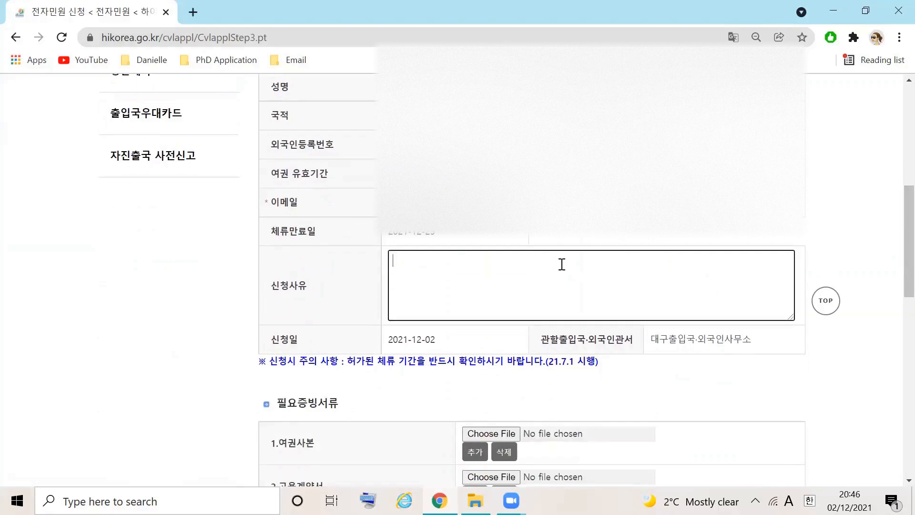
pyautogui.write('등록외국인의 체류기간연장허가')
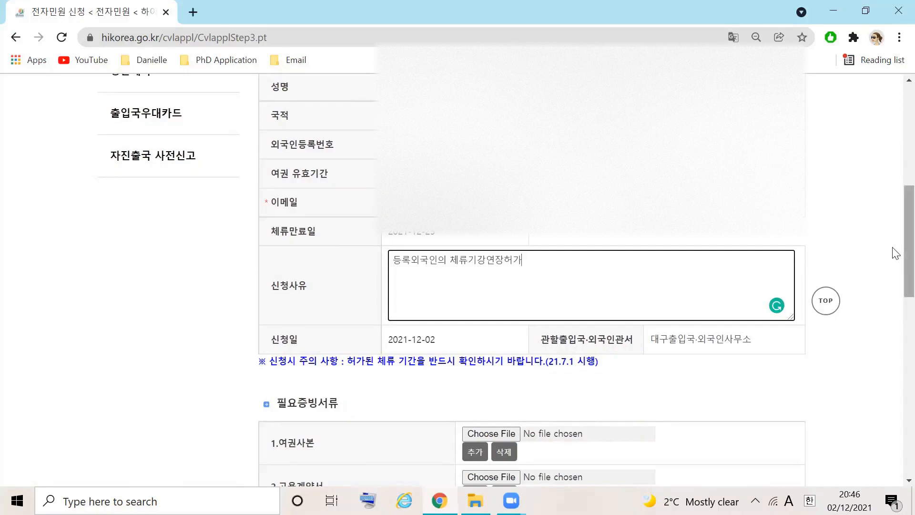
# Attach the 여권 PDF from the Immigration Documents folder as the passport copy (여권사본)
pyautogui.moveTo(893, 247); pyautogui.dragTo(896, 335)
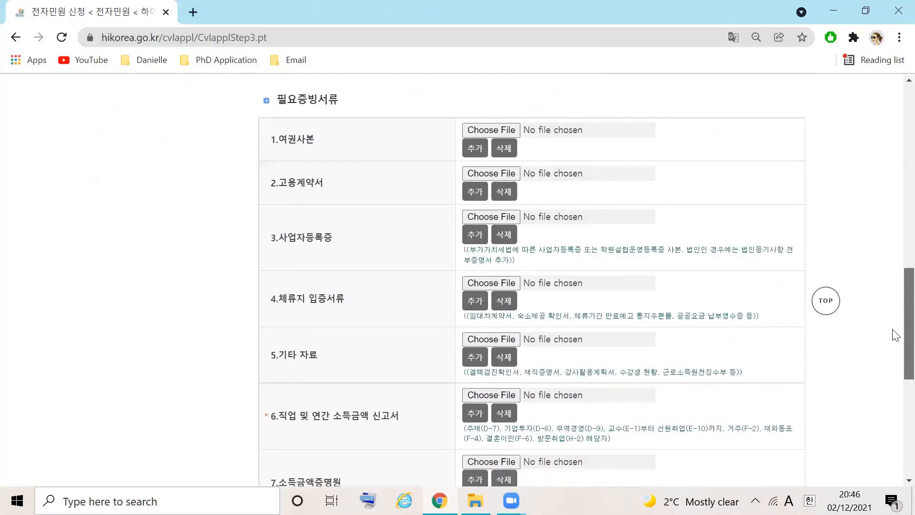
pyautogui.click(497, 127)
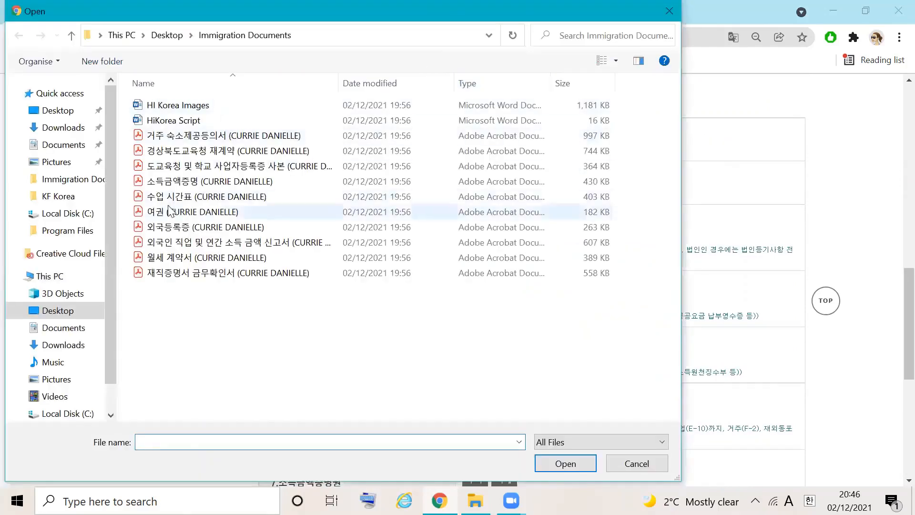
pyautogui.click(200, 212)
pyautogui.click(566, 463)
# Attach the 경상북도교육청 재계약, 재직증명서 금무확인서 and 수업 시간표 PDFs under the employment contract item (고용계약서)
pyautogui.click(506, 172)
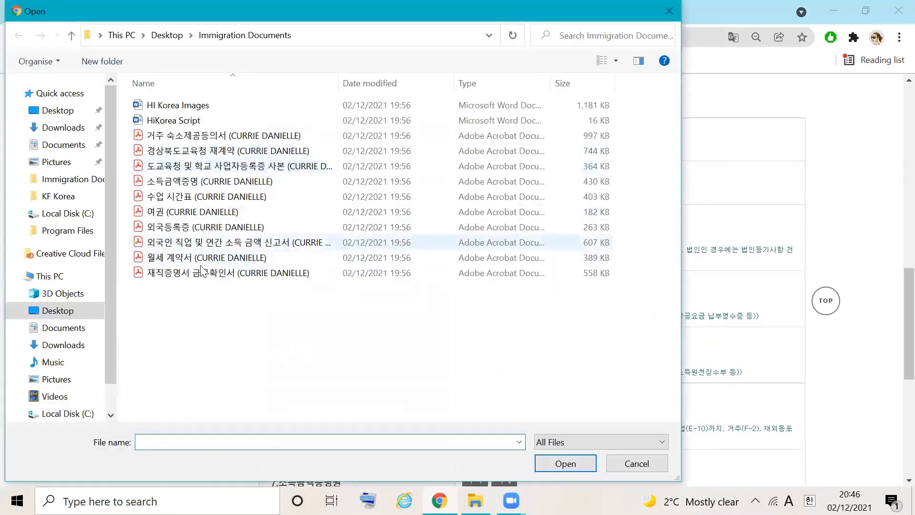
pyautogui.click(259, 154)
pyautogui.click(555, 465)
pyautogui.click(474, 206)
pyautogui.click(477, 203)
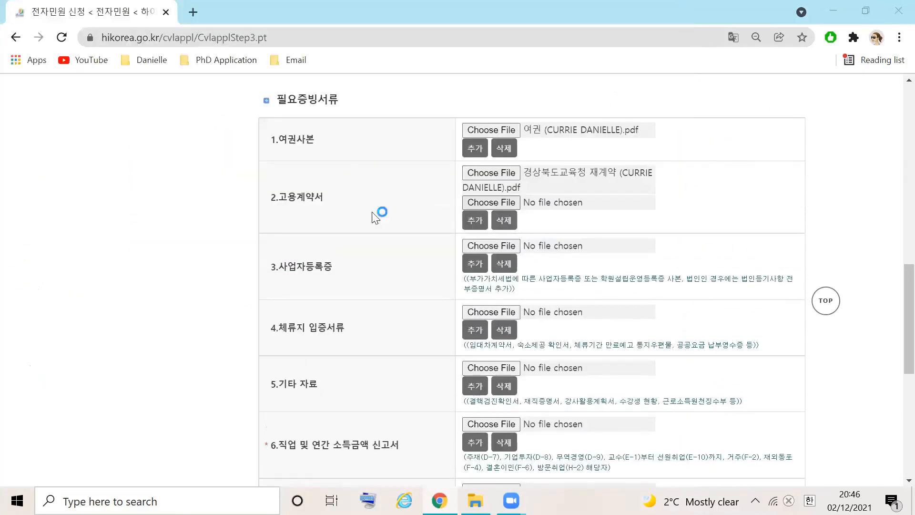
pyautogui.click(267, 277)
pyautogui.click(544, 466)
pyautogui.click(475, 233)
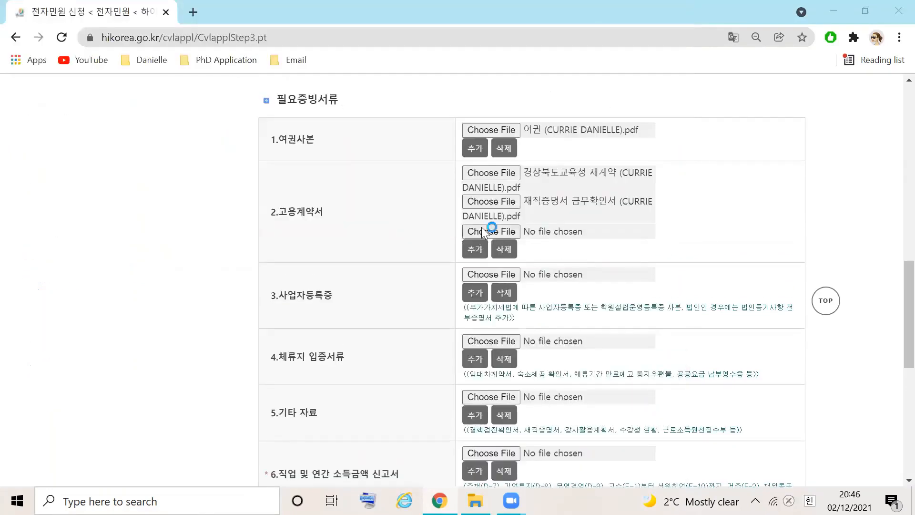
pyautogui.click(481, 227)
pyautogui.click(173, 196)
pyautogui.click(553, 465)
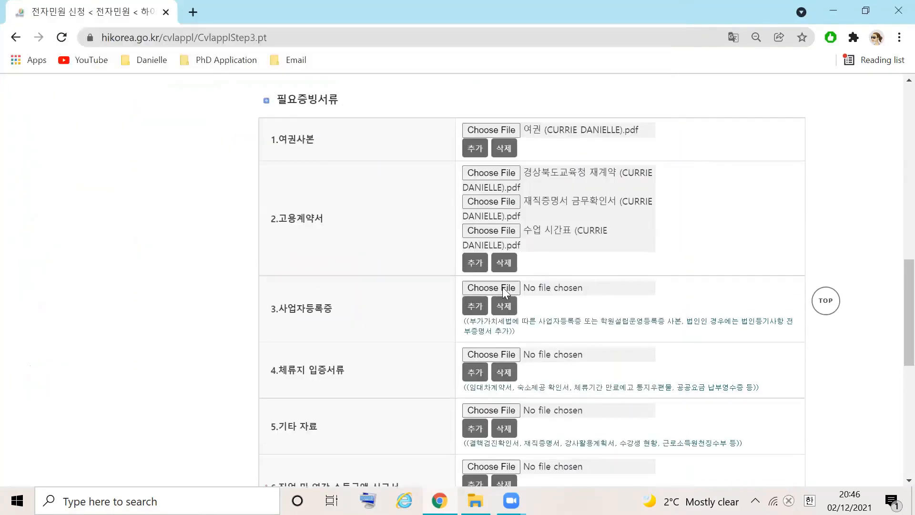
# Attach the 도교육청 및 학교 사업자등록증 사본 PDF as the business registration certificate (사업자등록증)
pyautogui.click(503, 287)
pyautogui.click(224, 119)
pyautogui.click(556, 464)
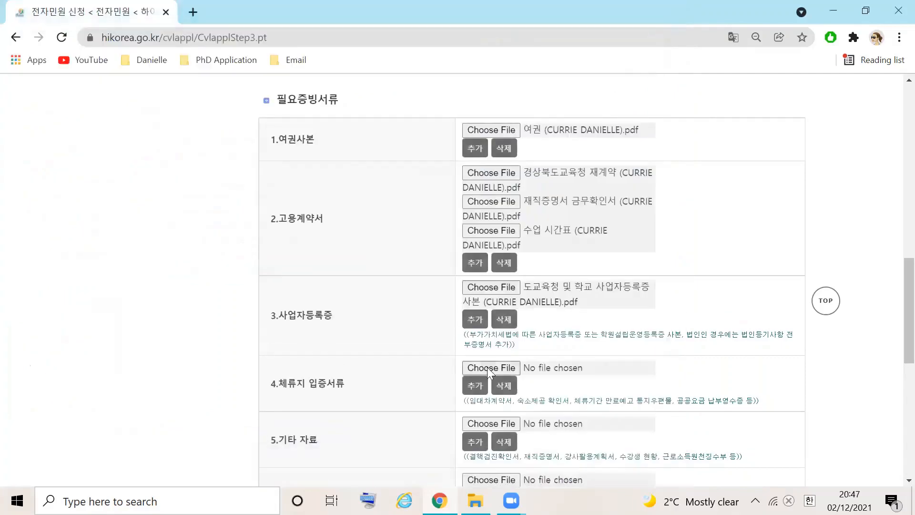
# Attach the 월세 계약서 and 거주 숙소제공등의서 PDFs as proof of residence (체류지 입증서류)
pyautogui.click(488, 367)
pyautogui.click(272, 258)
pyautogui.click(563, 463)
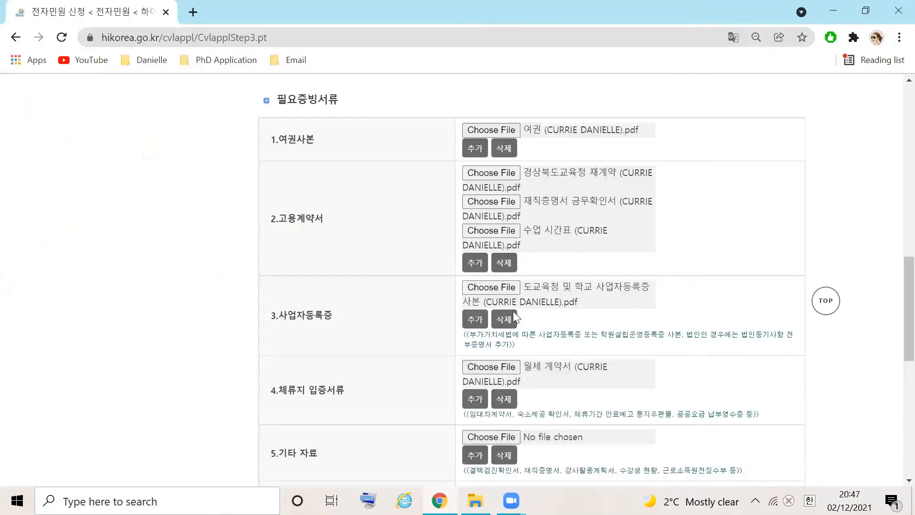
pyautogui.click(479, 399)
pyautogui.click(485, 393)
pyautogui.click(238, 135)
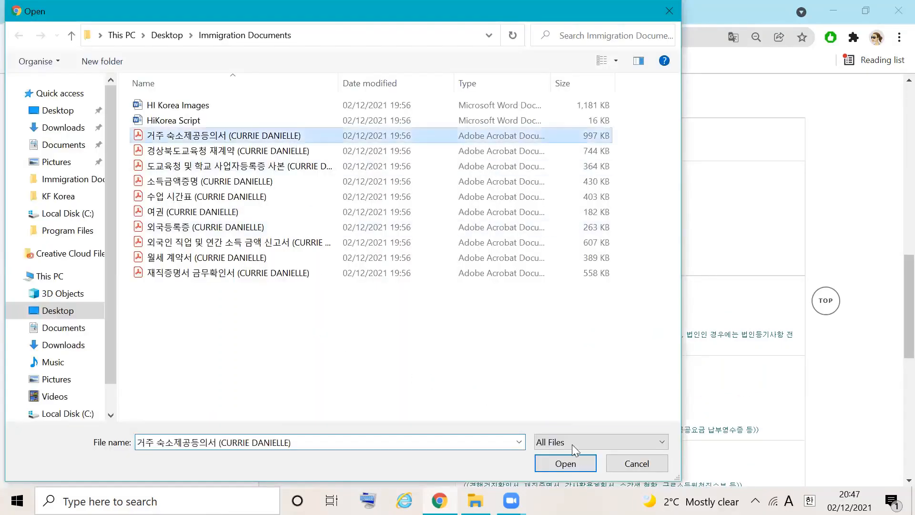
pyautogui.click(565, 463)
# Attach the 외국등록증 PDF under the other materials item (기타 자료)
pyautogui.scroll(-5, 896, 342)
pyautogui.click(491, 284)
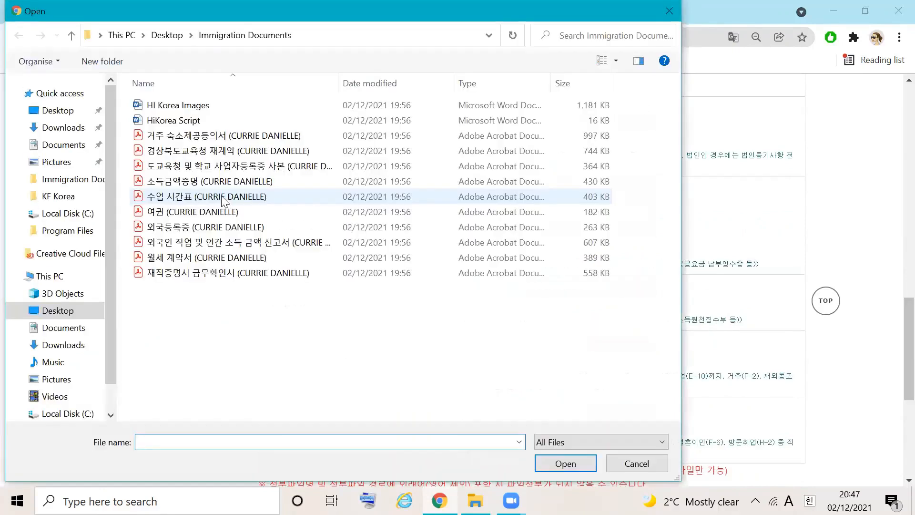
pyautogui.click(220, 228)
pyautogui.click(565, 464)
# Attach the 외국인 직업 및 연간 소득 금액 신고서 PDF to item 6 and the 소득금액증명 PDF to item 7
pyautogui.click(480, 356)
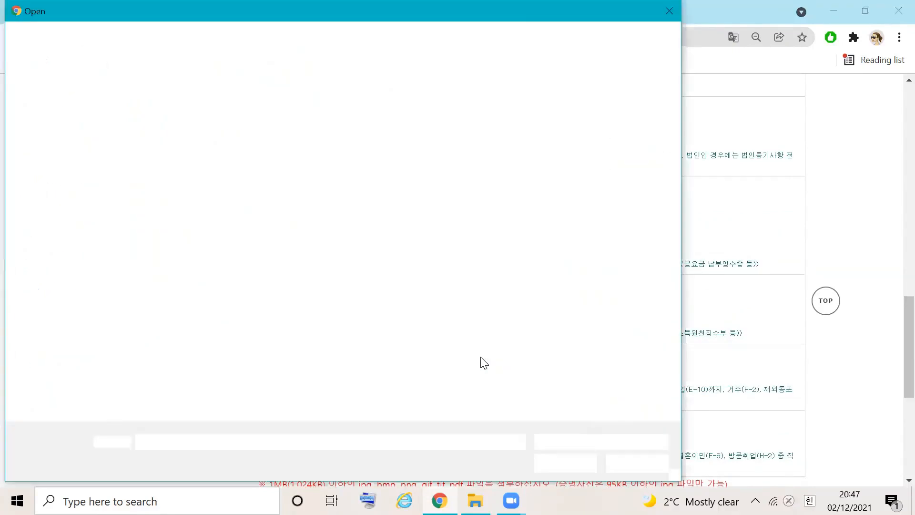
pyautogui.click(311, 245)
pyautogui.click(567, 462)
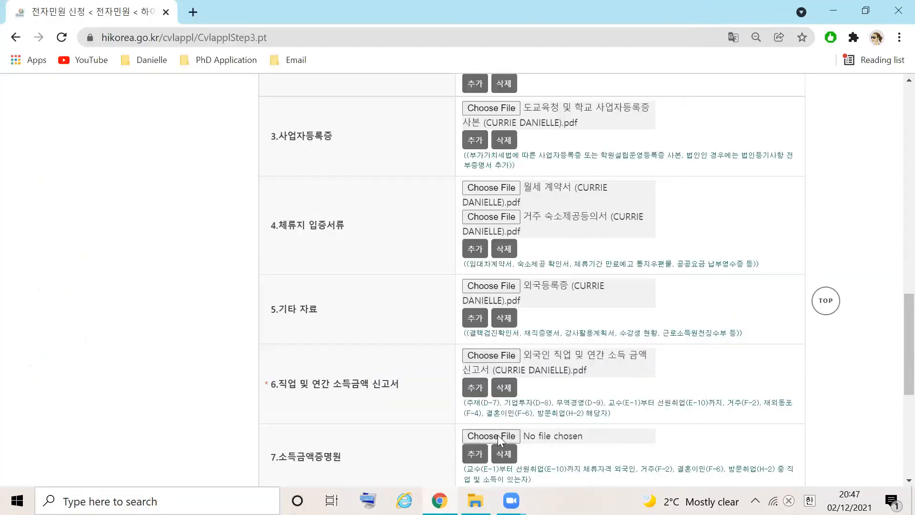
pyautogui.click(498, 435)
pyautogui.click(224, 181)
pyautogui.click(565, 462)
# Review the files attached to all seven supporting document items and the file upload notes below them
pyautogui.scroll(4, 894, 348)
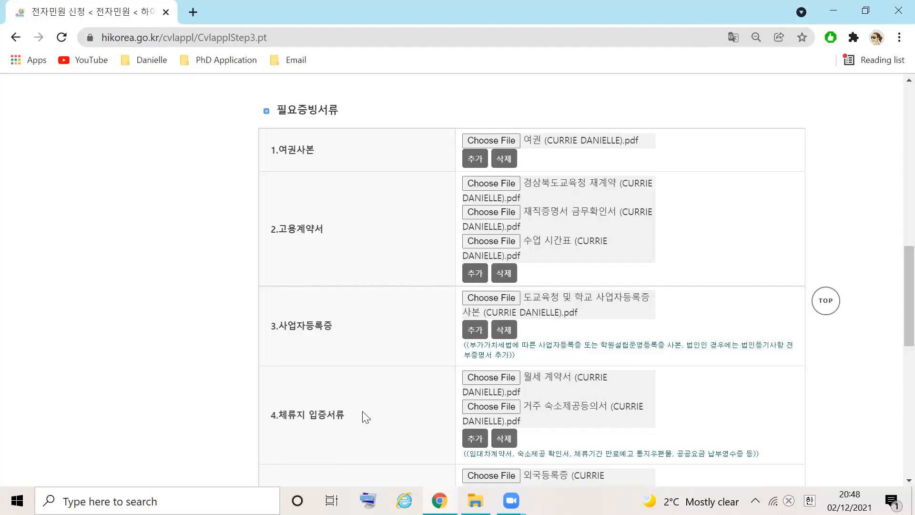
pyautogui.moveTo(895, 328); pyautogui.dragTo(895, 385)
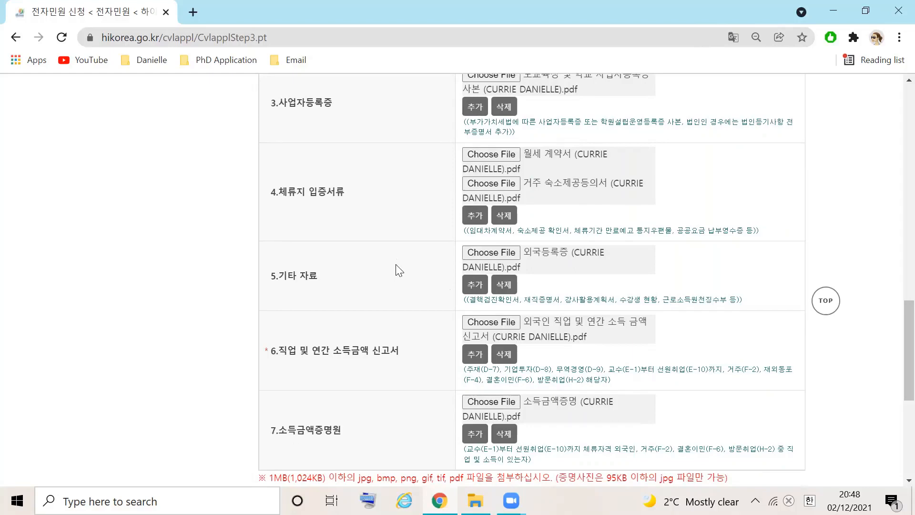
pyautogui.moveTo(897, 302); pyautogui.dragTo(896, 334)
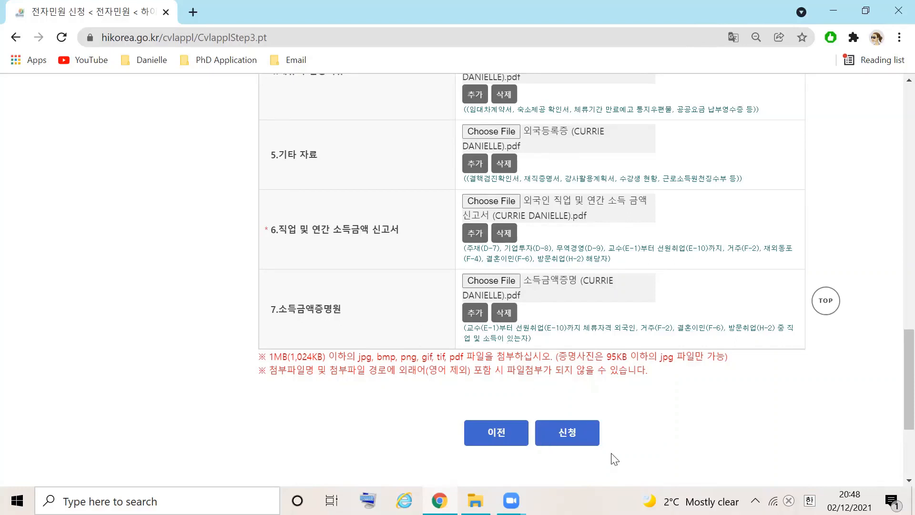
pyautogui.click(578, 435)
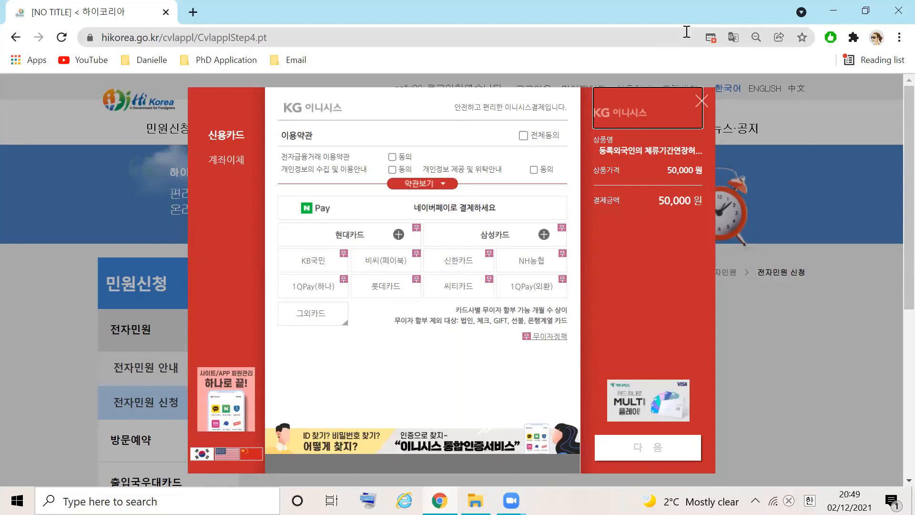
pyautogui.click(711, 38)
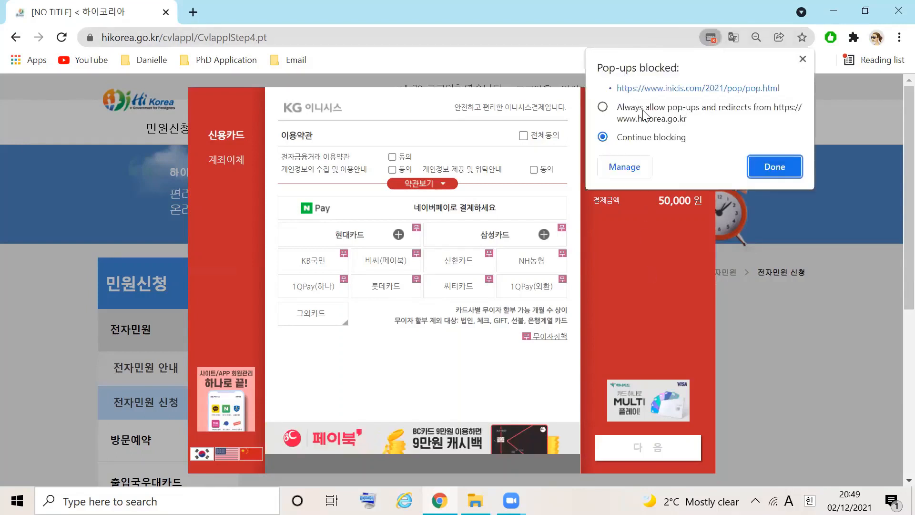
pyautogui.click(739, 109)
pyautogui.click(780, 175)
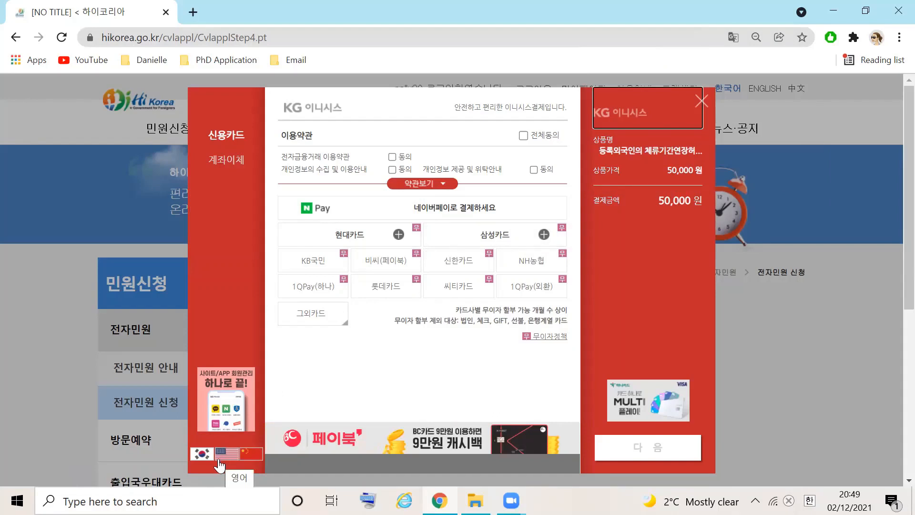
# Agree to all KG Inicis payment terms (전체동의), choose Samsung Card (삼성카드) as the payment card and proceed
pyautogui.click(525, 137)
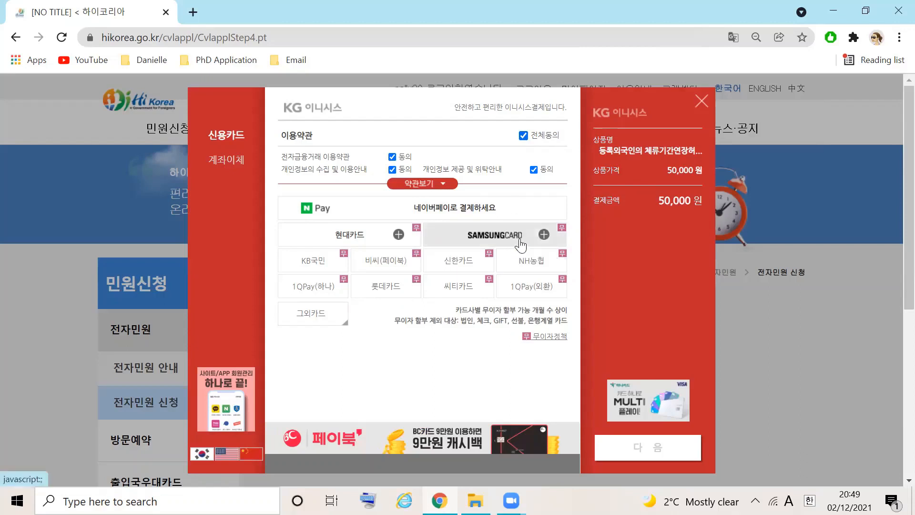
pyautogui.click(495, 234)
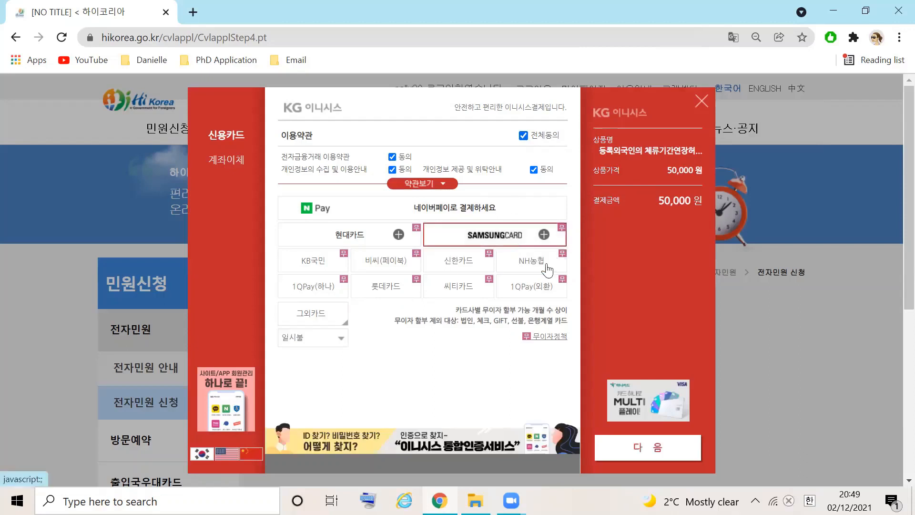
pyautogui.click(657, 456)
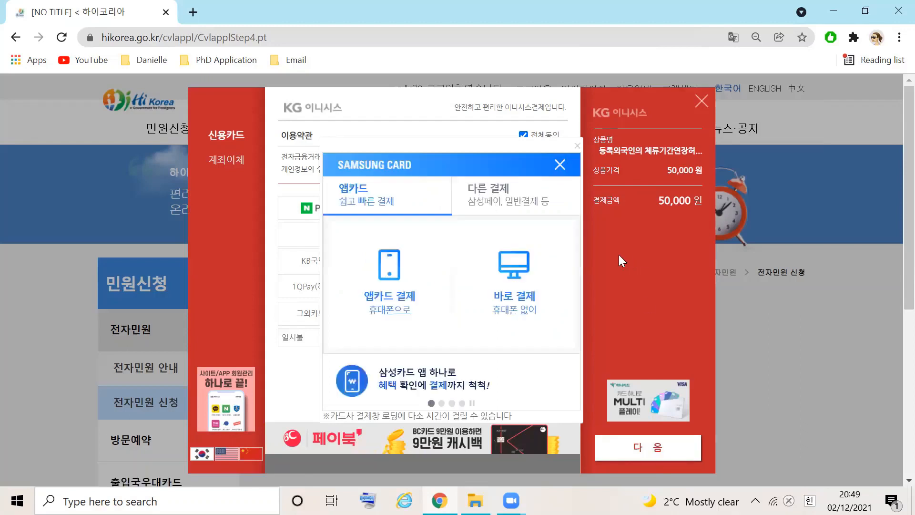
# Choose direct payment without a phone (바로 결제), agree to all Samsung Card terms with the summary option, and complete the card payment
pyautogui.click(546, 265)
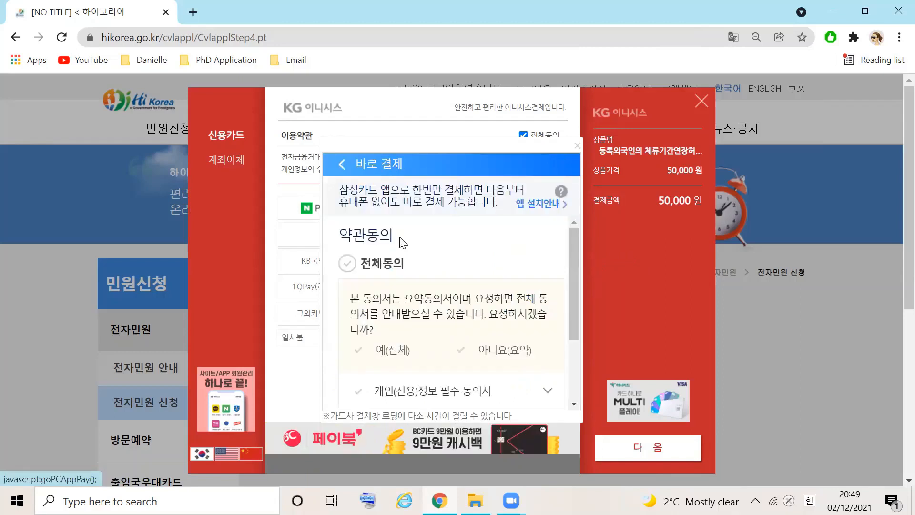
pyautogui.scroll(-3, 568, 260)
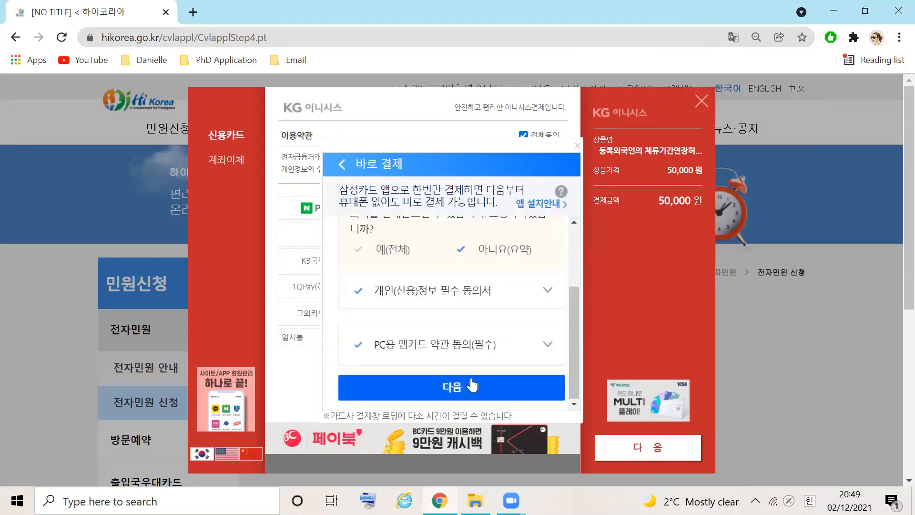
pyautogui.click(472, 385)
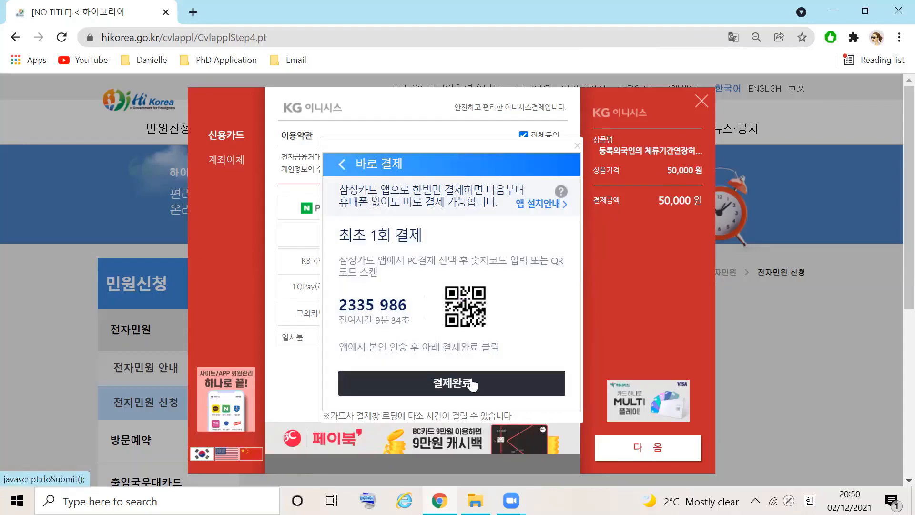
pyautogui.click(472, 384)
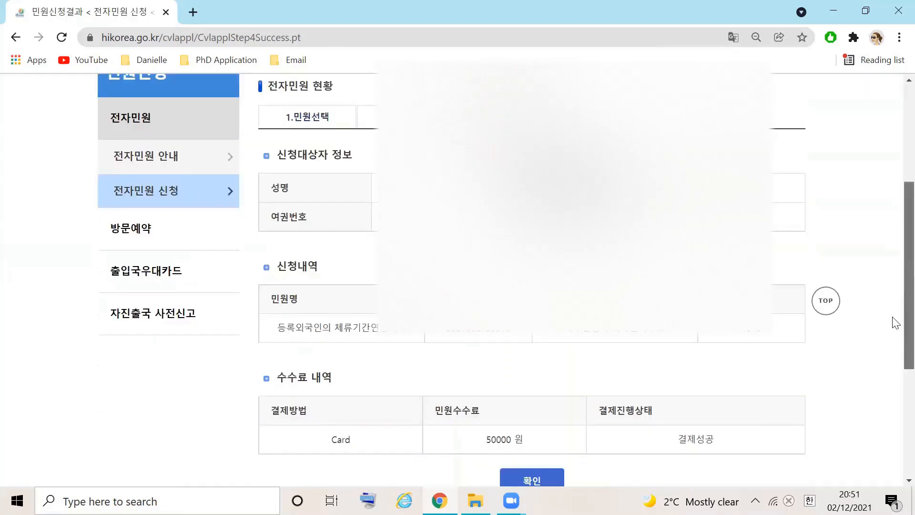
# Confirm the application result below the fee details and log out of the Hi Korea account
pyautogui.moveTo(891, 317); pyautogui.dragTo(893, 332)
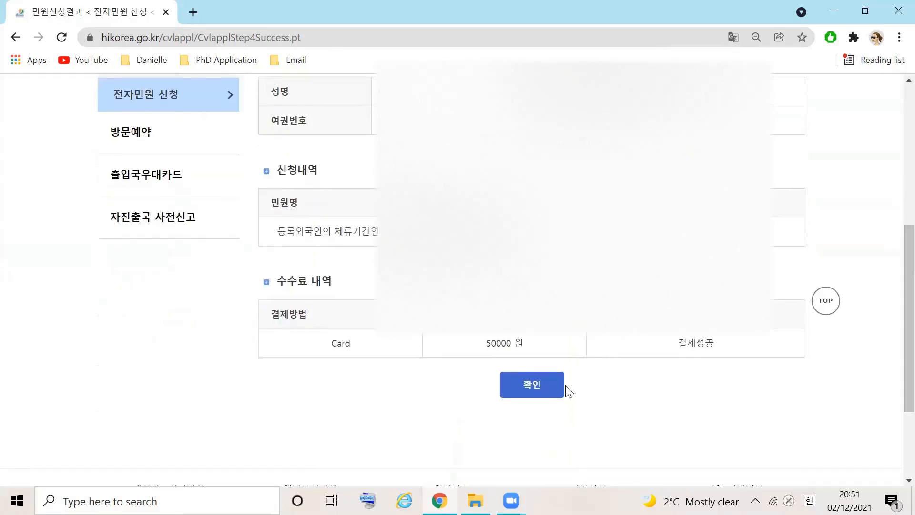
pyautogui.click(533, 384)
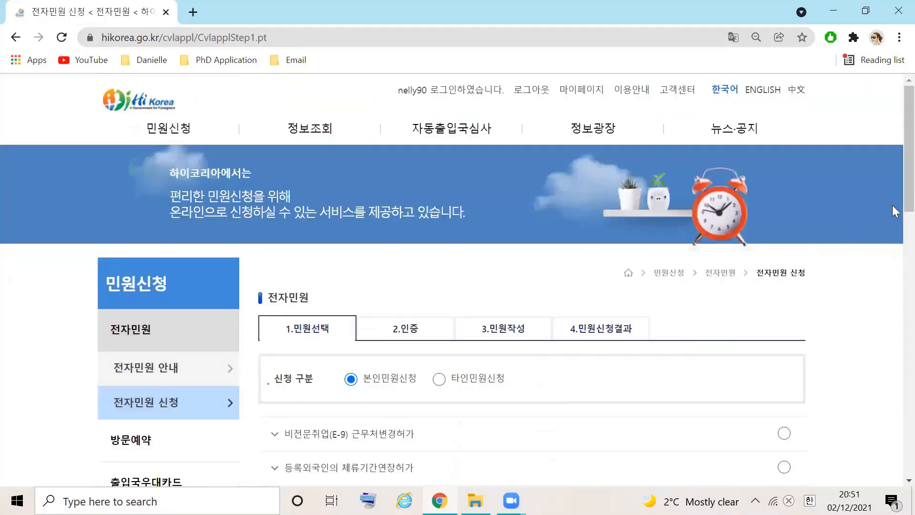
pyautogui.click(521, 93)
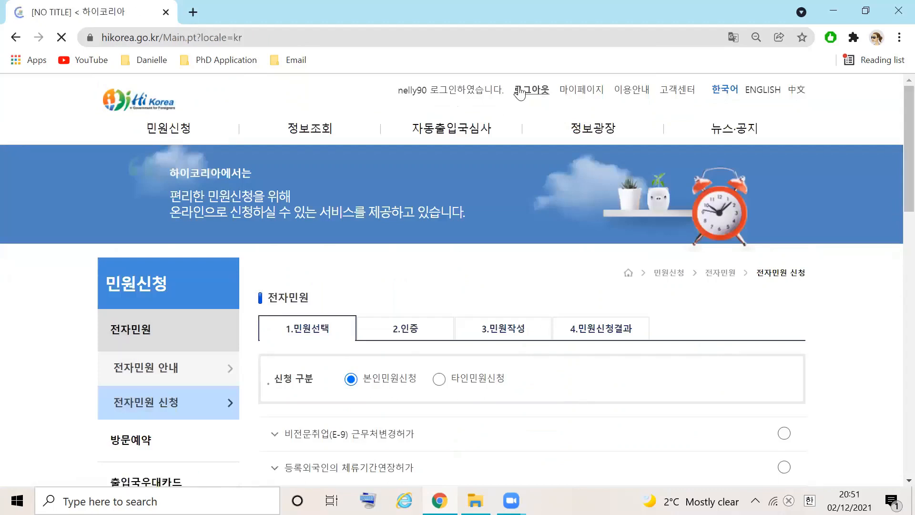